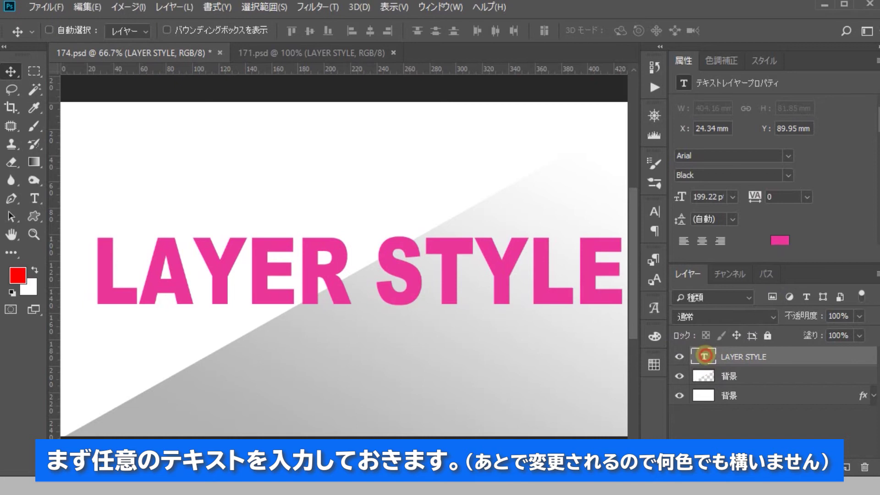
# Load the text outline as a selection and save it as a new alpha channel.
pyautogui.keyDown('ctrl'); pyautogui.click(704, 356); pyautogui.keyUp('ctrl')
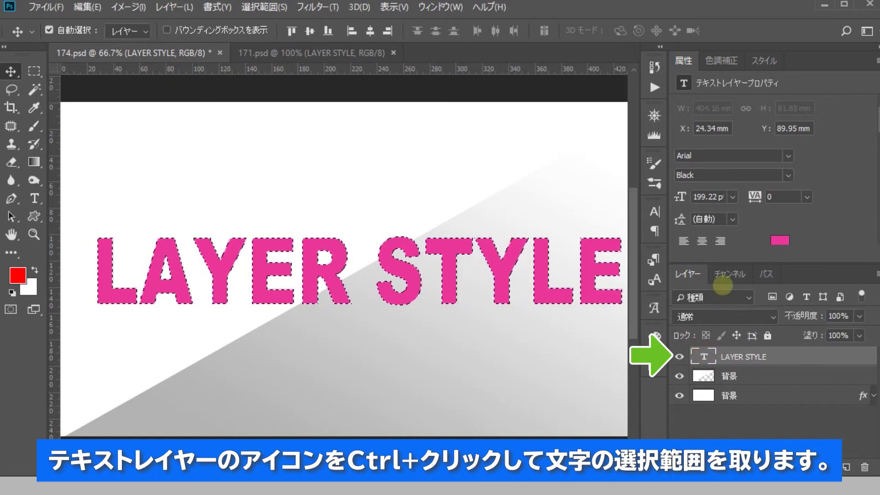
pyautogui.click(729, 274)
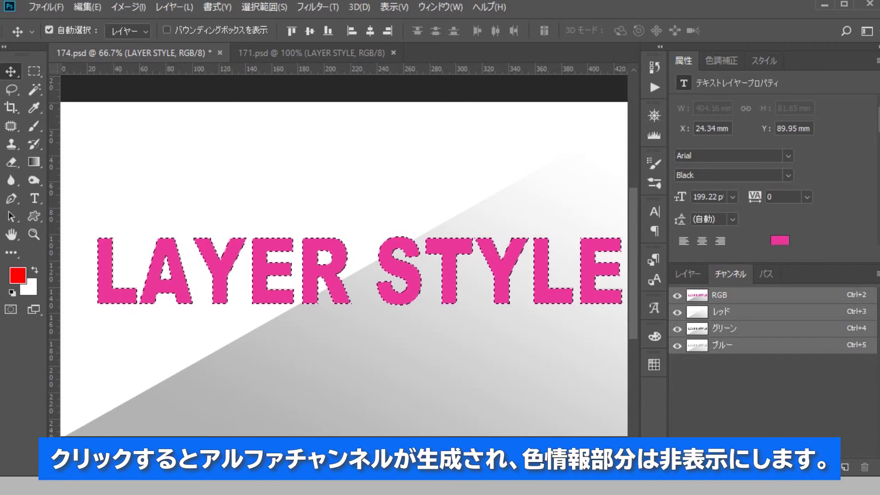
pyautogui.click(824, 466)
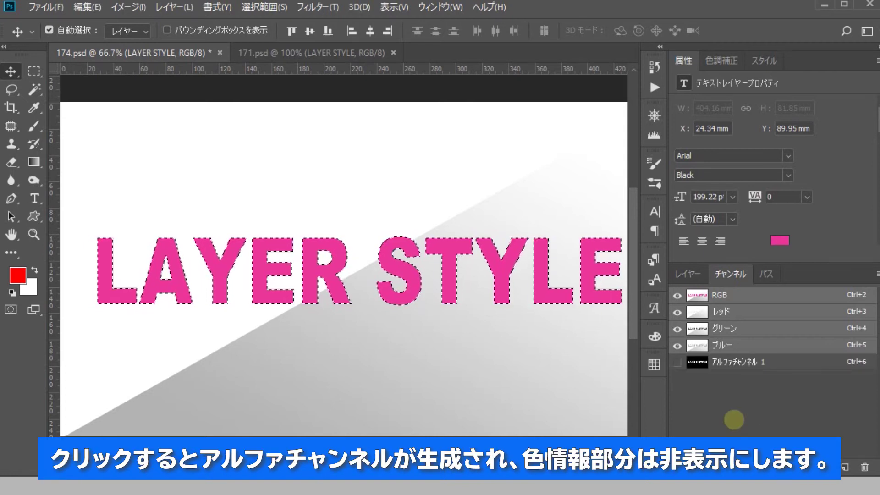
# Hide the RGB channels and show Alpha 1 alone as white letters on black.
pyautogui.click(677, 362)
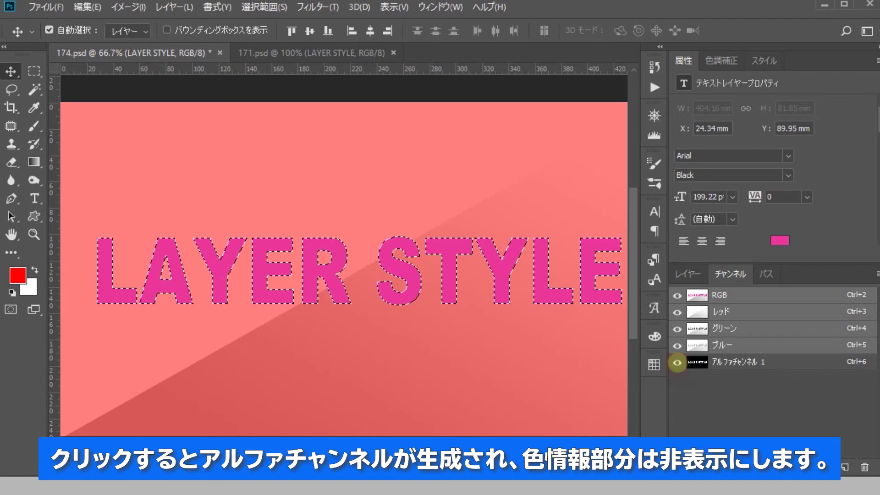
pyautogui.click(675, 347)
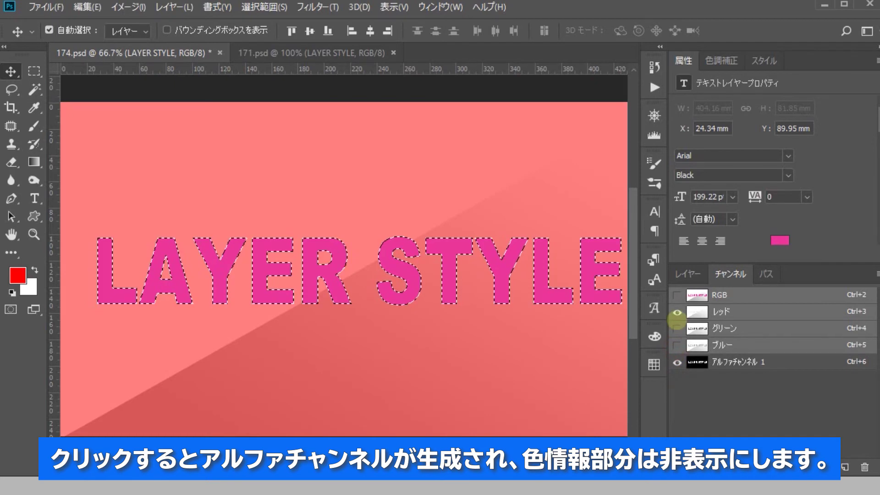
pyautogui.click(676, 312)
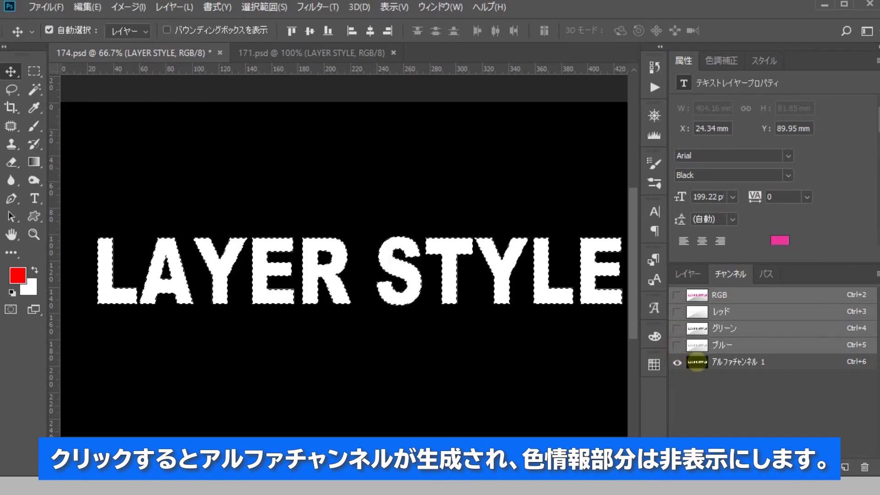
pyautogui.click(697, 362)
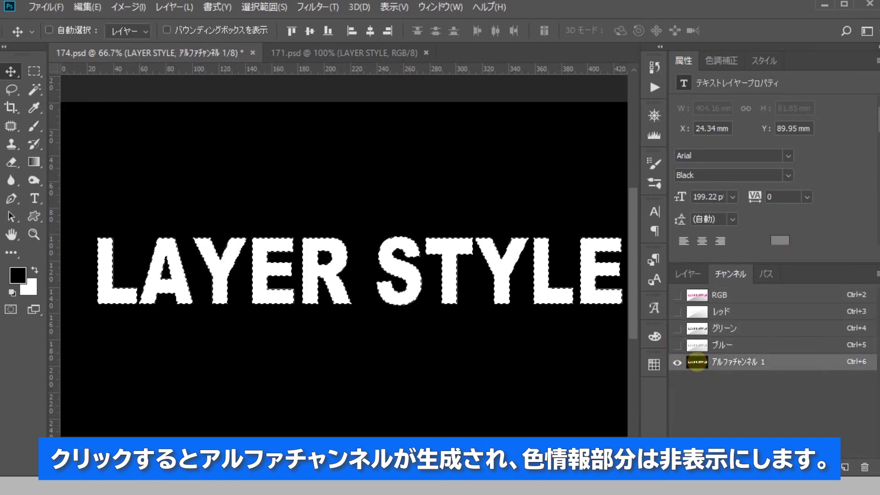
# Deselect, invert Alpha 1 to black text on white, and apply a 4.0 px Gaussian Blur.
pyautogui.hotkey('ctrl', 'd')
pyautogui.hotkey('ctrl', 'i')
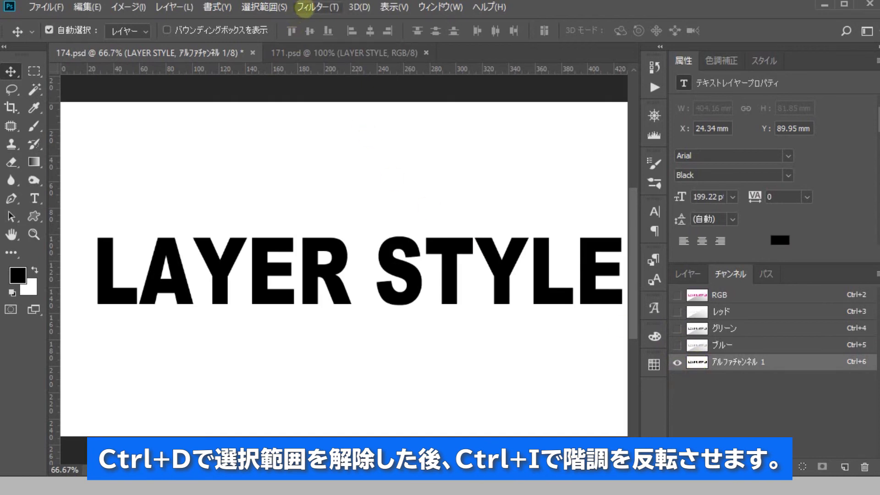
pyautogui.click(305, 8)
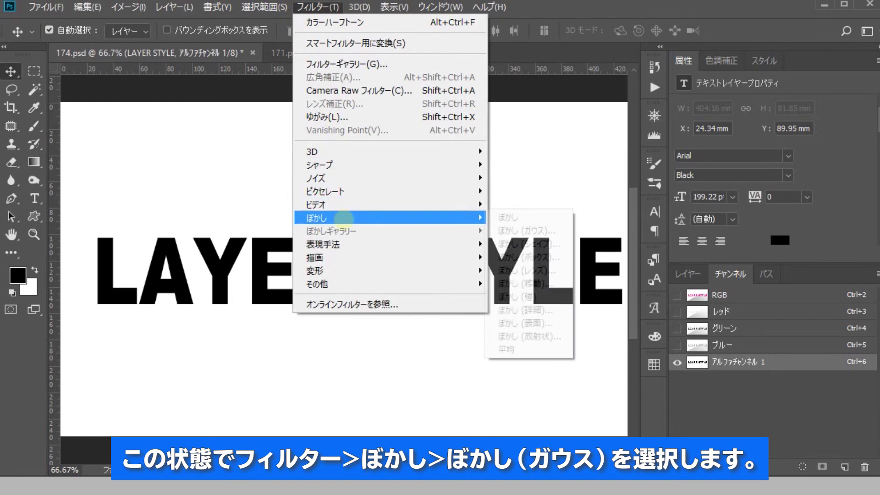
pyautogui.moveTo(365, 217)
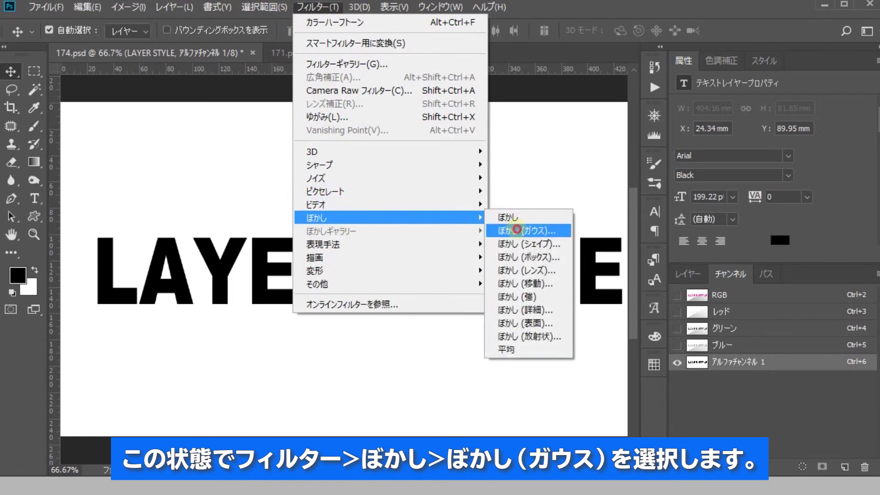
pyautogui.click(516, 229)
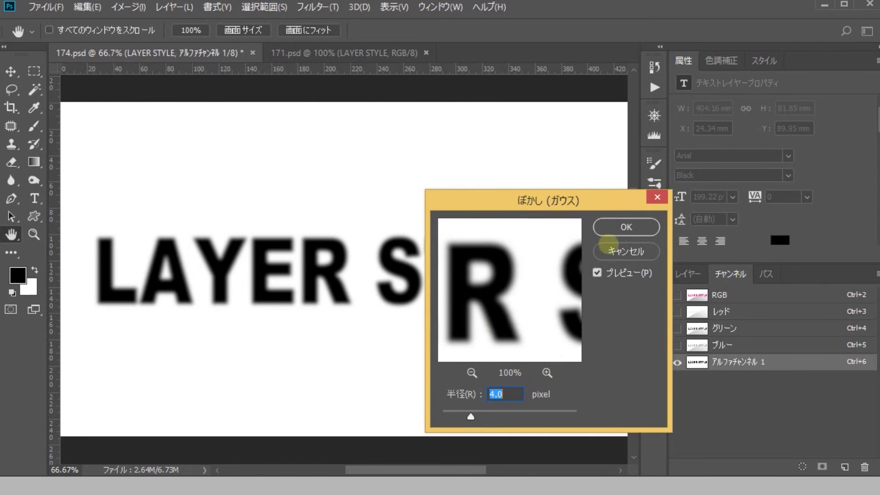
pyautogui.click(614, 226)
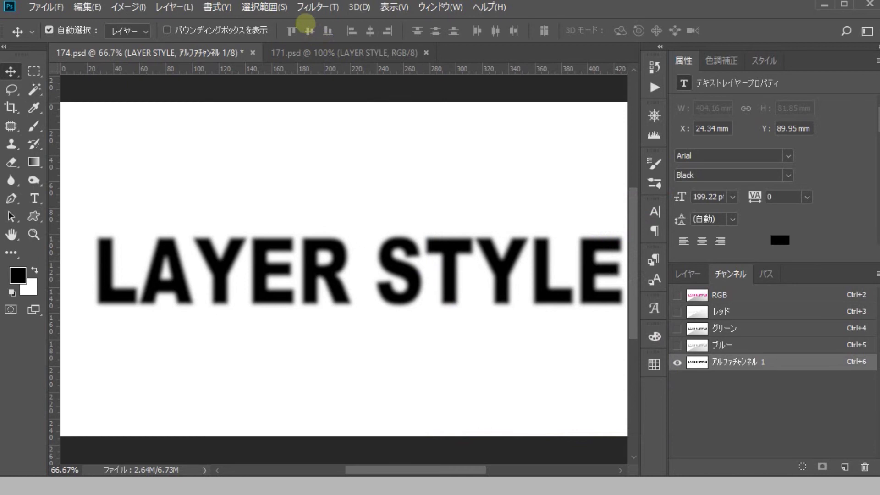
pyautogui.click(315, 7)
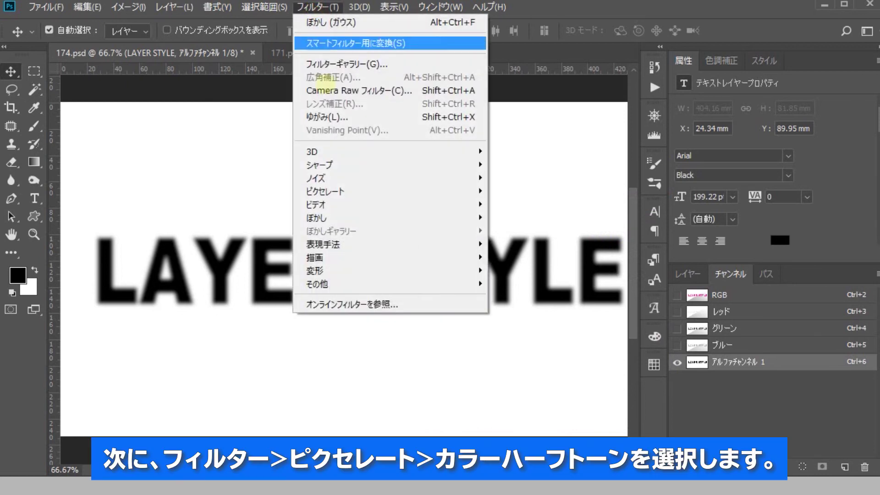
pyautogui.moveTo(371, 191)
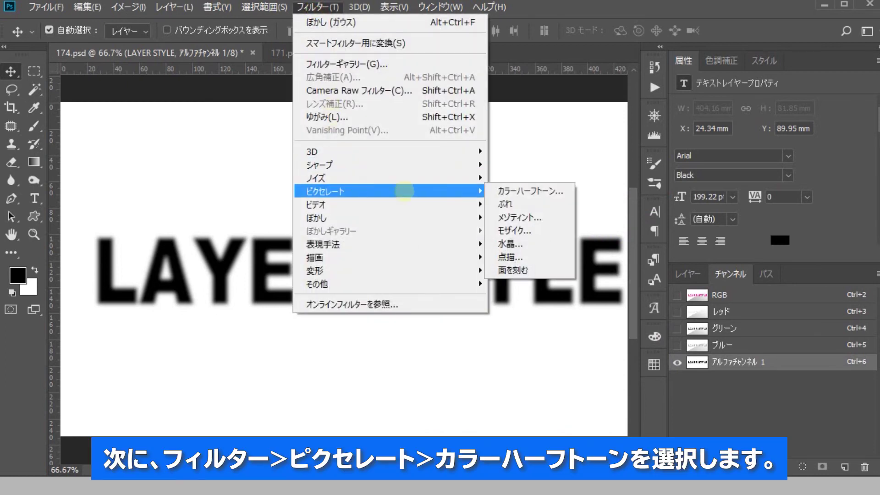
# Apply Color Halftone with default settings to Alpha 1, then load it as a selection.
pyautogui.click(510, 190)
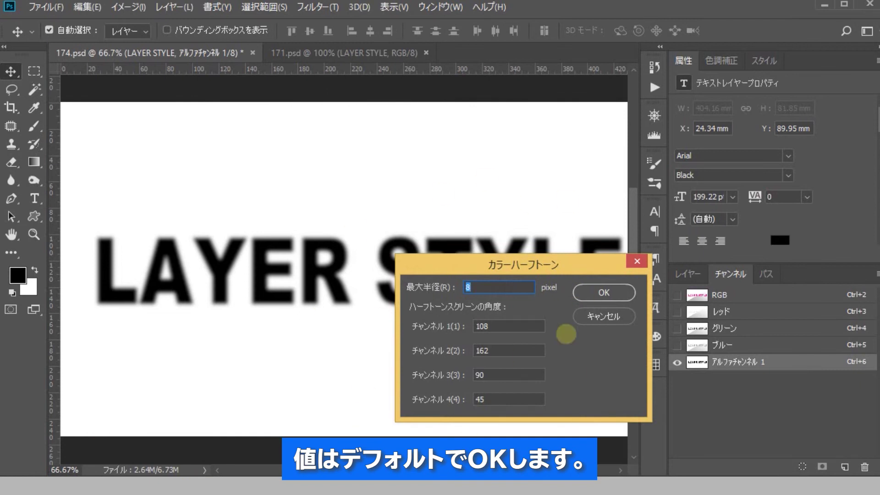
pyautogui.click(604, 292)
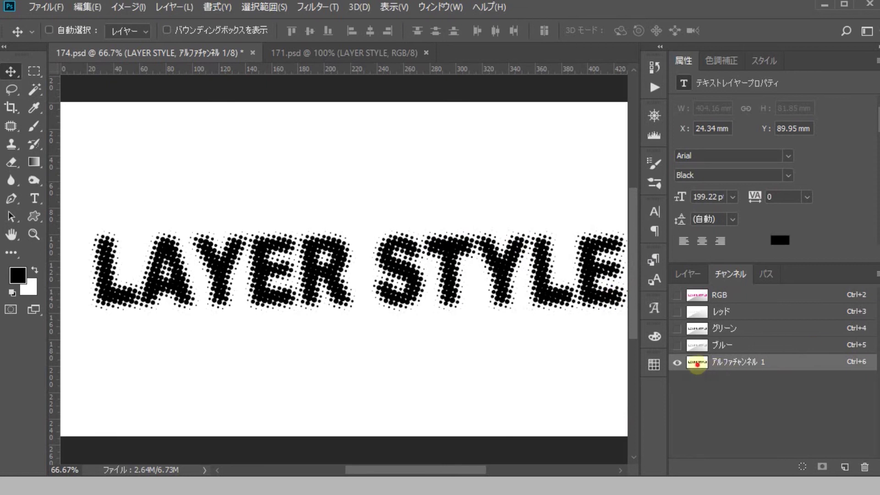
pyautogui.keyDown('ctrl'); pyautogui.click(696, 362); pyautogui.keyUp('ctrl')
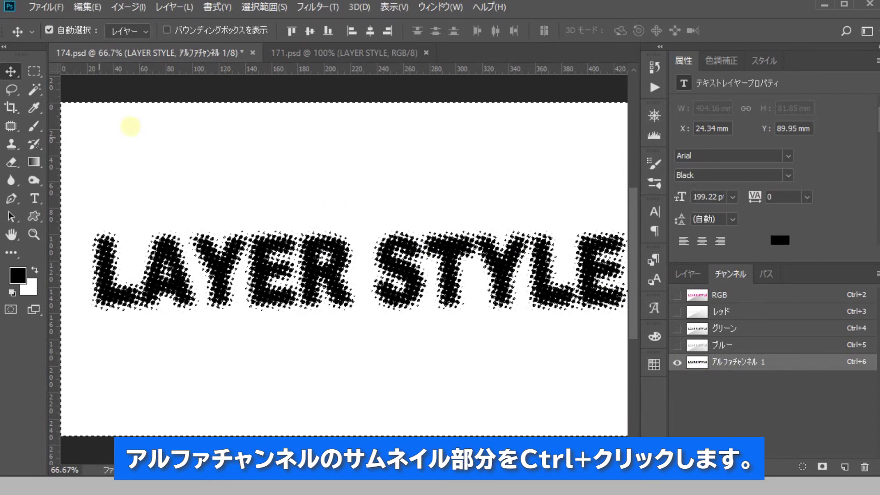
# Invert the selection to cover the dots, delete Alpha 1, and return to Layers.
pyautogui.click(264, 7)
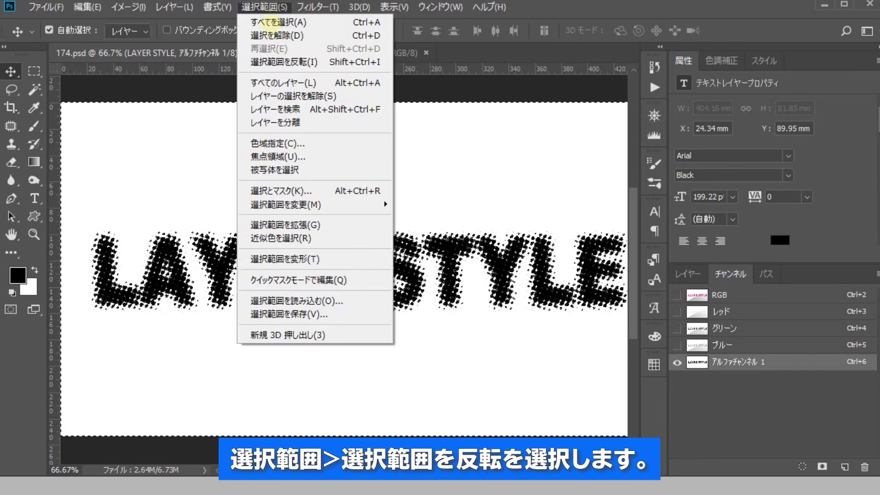
pyautogui.click(283, 63)
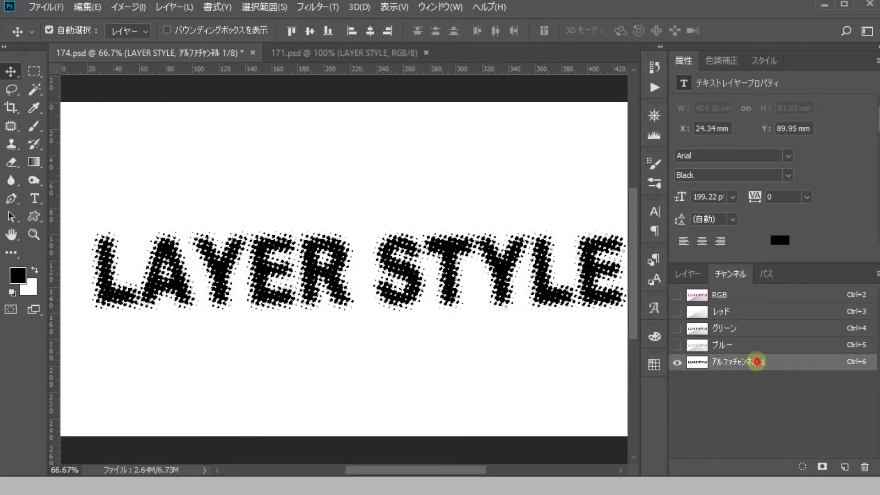
pyautogui.moveTo(756, 361); pyautogui.dragTo(865, 467)
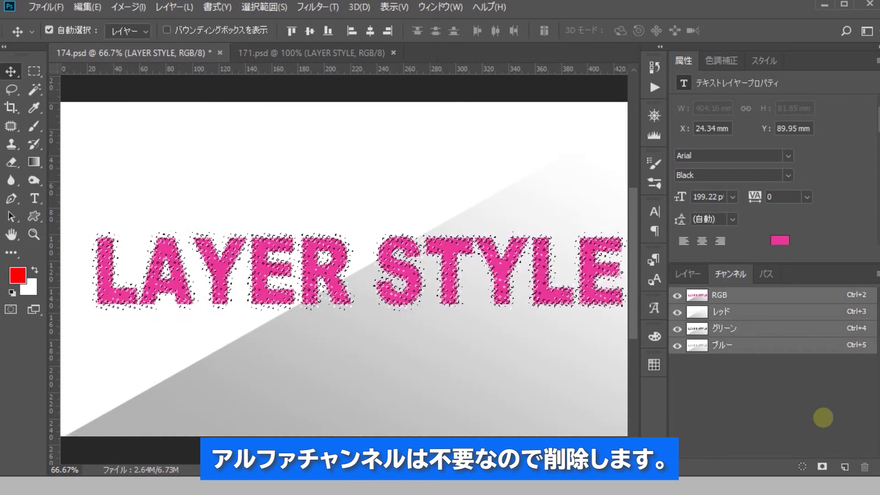
pyautogui.click(689, 275)
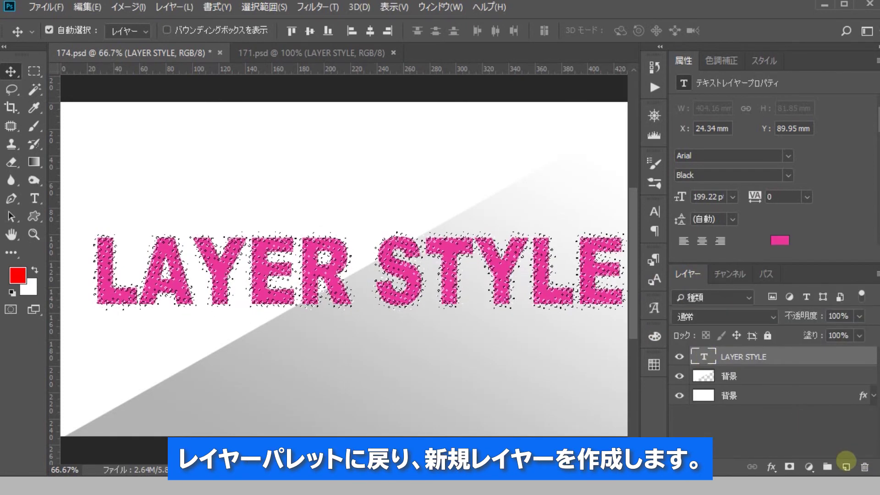
# Fill the halftone dot selection with red on a new Layer 1.
pyautogui.click(845, 467)
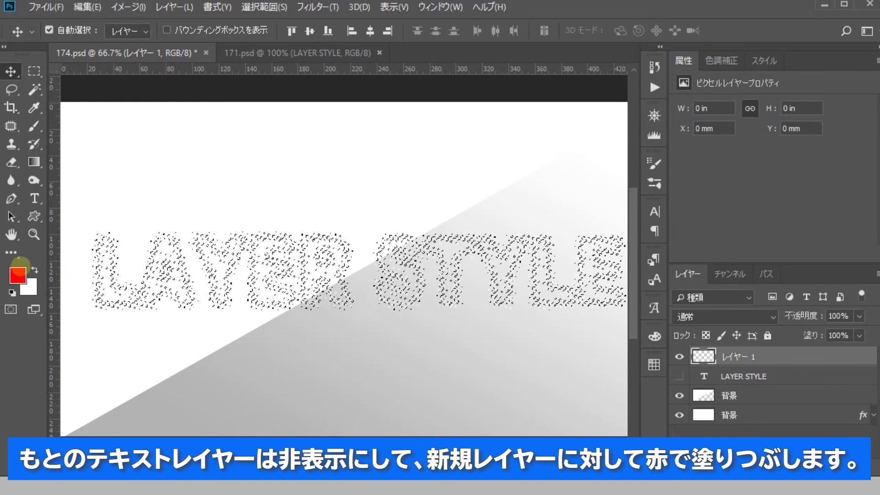
pyautogui.click(251, 264)
pyautogui.hotkey('alt', 'BackSpace')
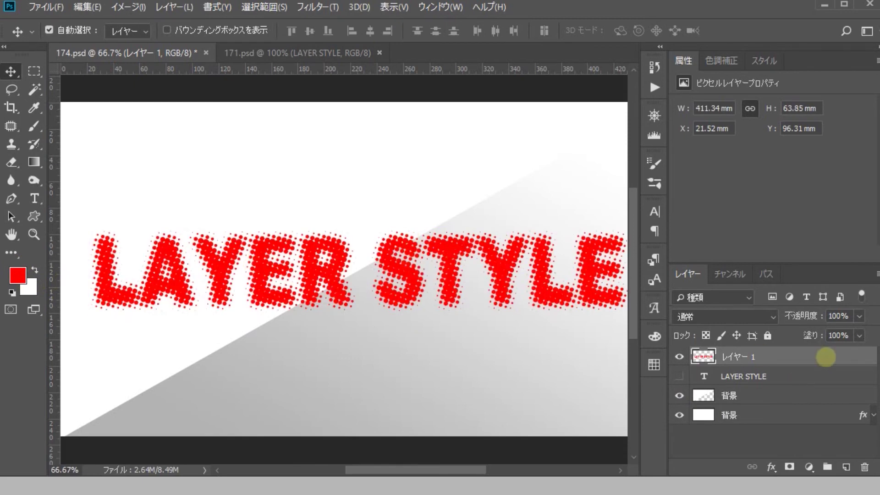
pyautogui.doubleClick(854, 358)
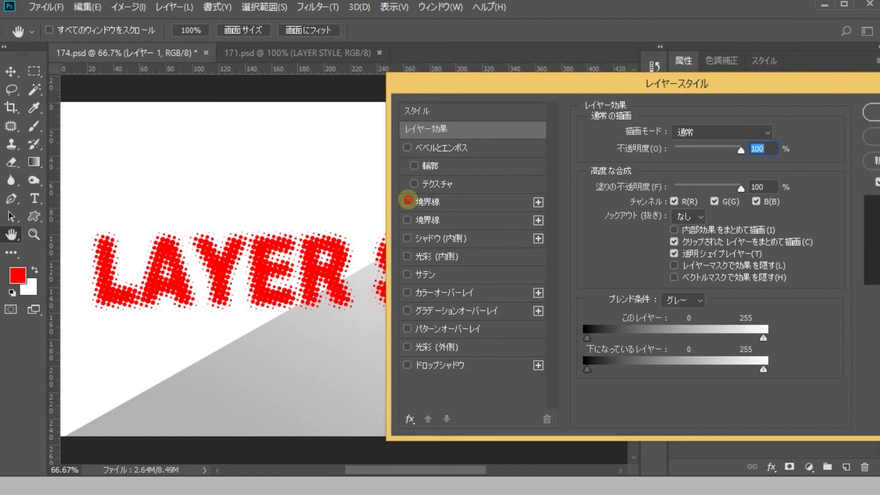
# Enable a white Stroke and Bevel & Emboss on Layer 1's red dots.
pyautogui.click(407, 201)
pyautogui.moveTo(498, 86); pyautogui.dragTo(640, 111)
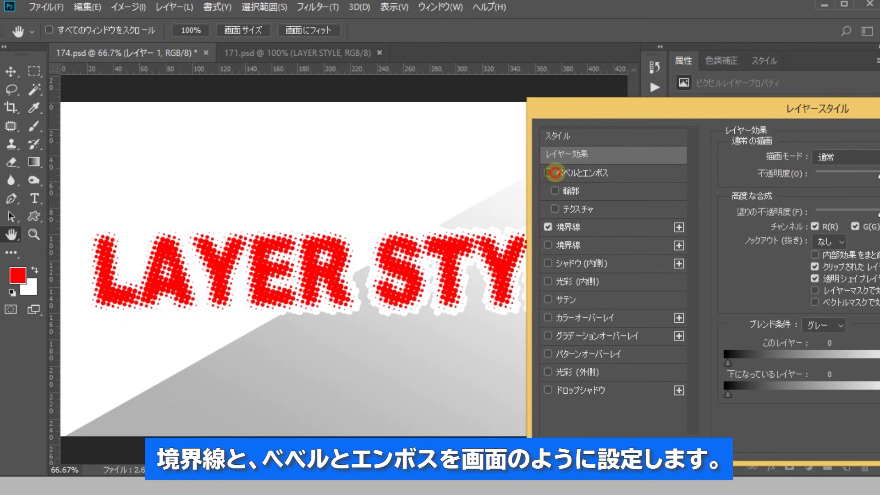
pyautogui.click(554, 173)
pyautogui.click(608, 172)
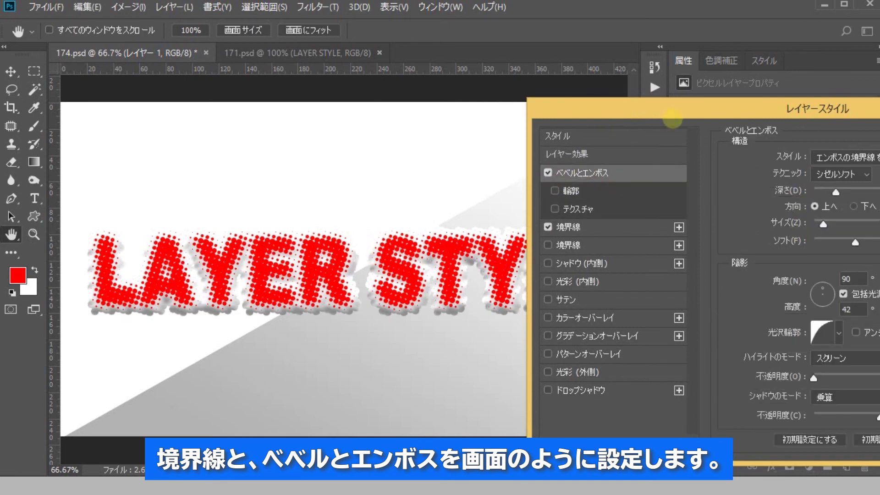
pyautogui.moveTo(687, 109); pyautogui.dragTo(517, 101)
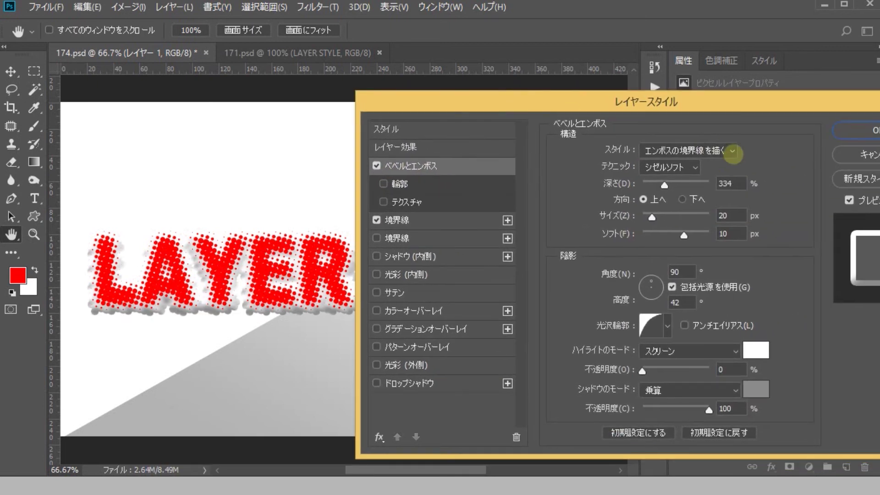
# Set the bevel to Outer Bevel, Size 16, Soften 14, with a V gloss contour.
pyautogui.click(732, 151)
pyautogui.click(715, 166)
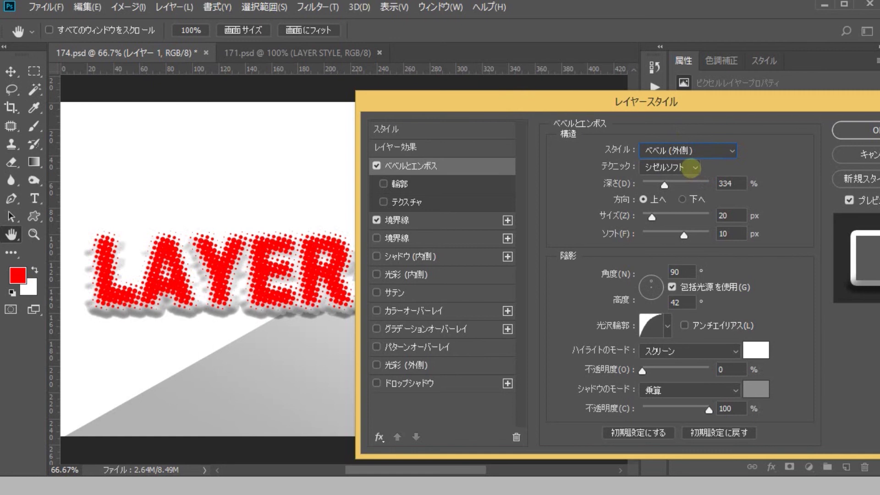
pyautogui.moveTo(683, 235); pyautogui.dragTo(698, 235)
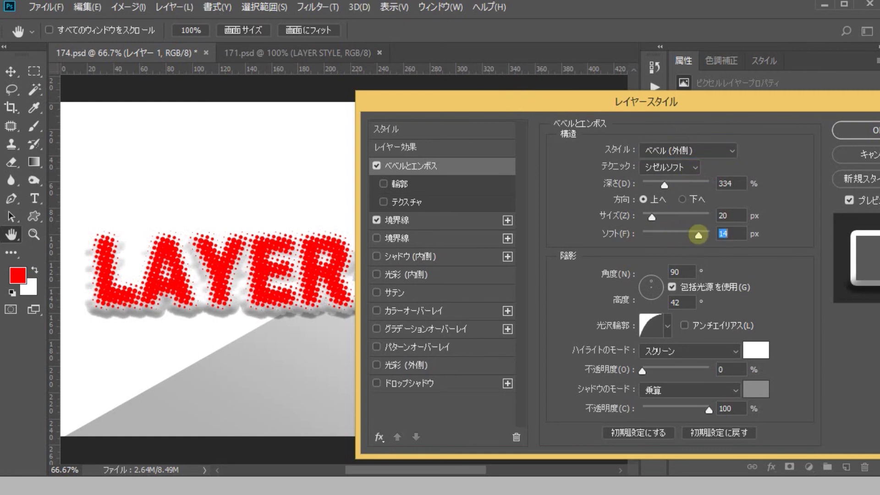
pyautogui.moveTo(652, 216); pyautogui.dragTo(650, 216)
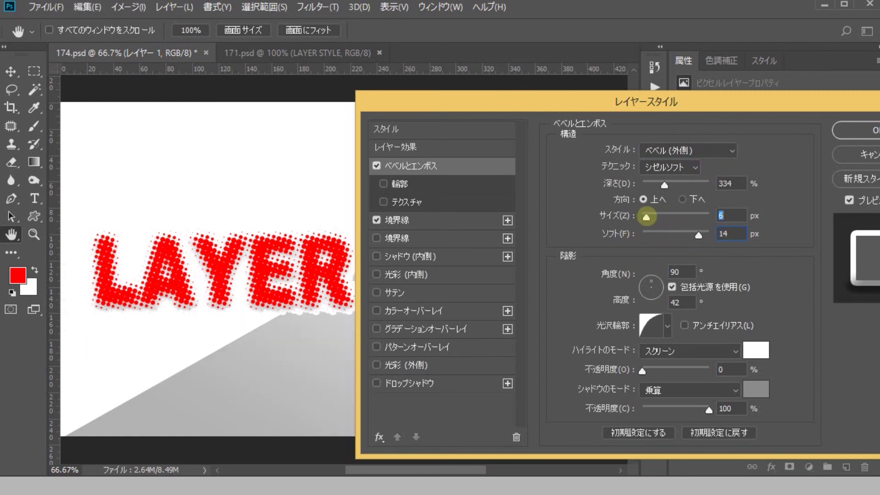
pyautogui.click(666, 326)
pyautogui.click(627, 358)
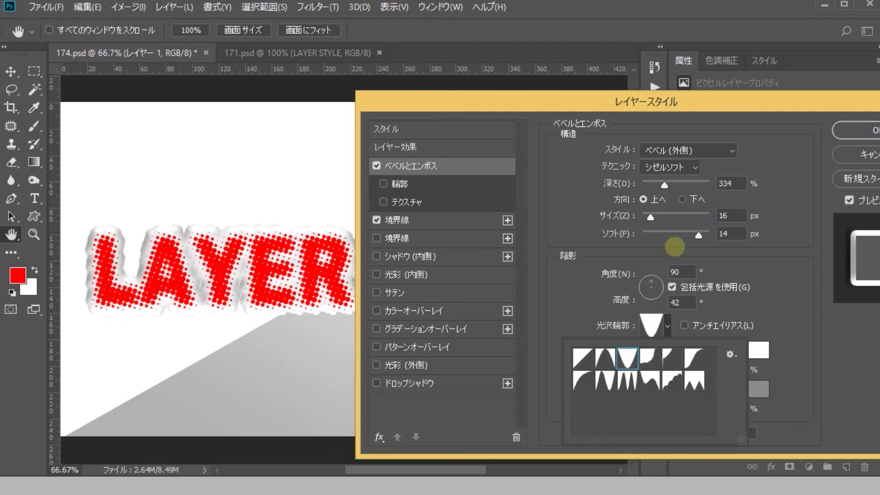
# Set the bevel lighting to -90° angle and 32° altitude.
pyautogui.click(647, 284)
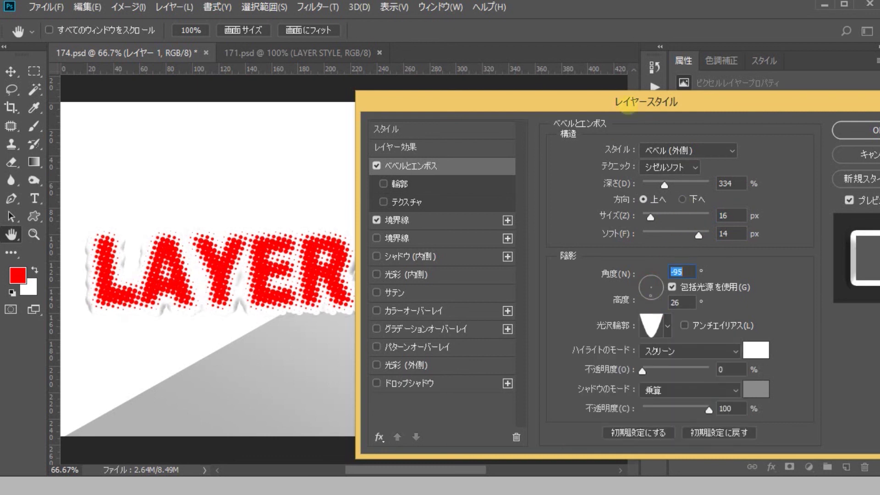
pyautogui.moveTo(504, 102); pyautogui.dragTo(667, 113)
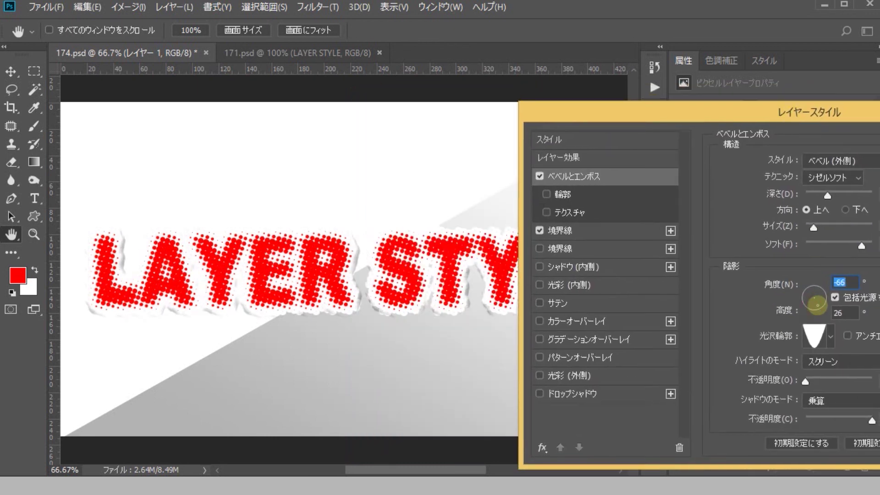
pyautogui.moveTo(814, 303); pyautogui.dragTo(814, 306)
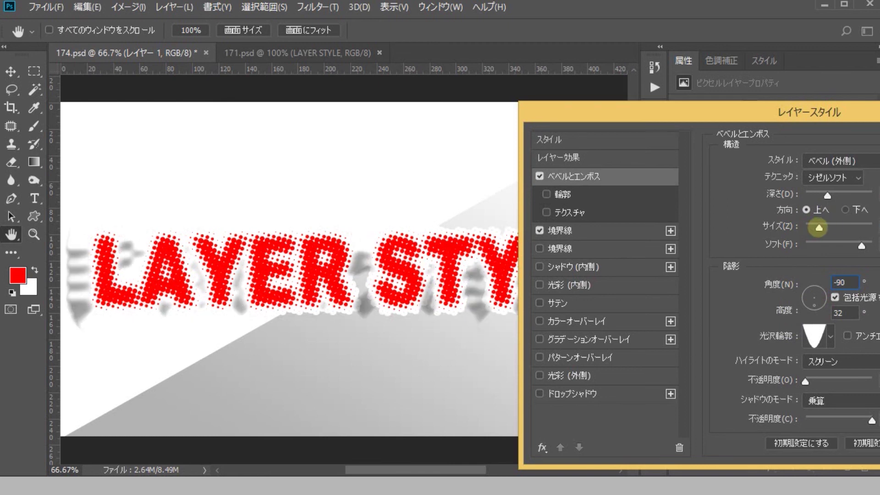
pyautogui.moveTo(812, 227); pyautogui.dragTo(830, 237)
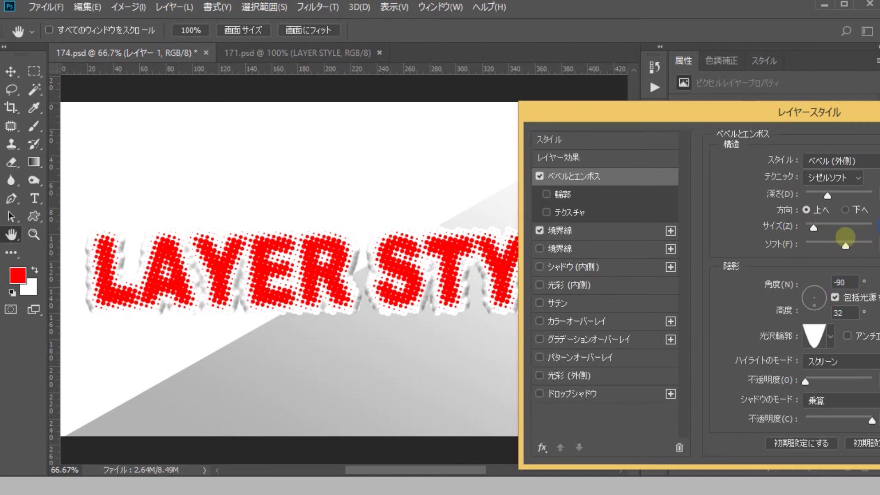
# Enable a second 18 px outer Stroke effect and apply the layer style.
pyautogui.click(539, 249)
pyautogui.click(609, 250)
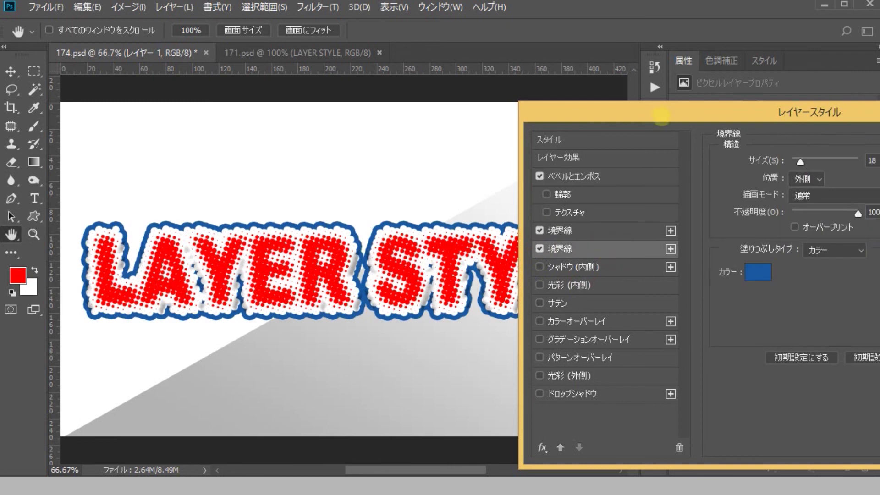
pyautogui.moveTo(661, 115); pyautogui.dragTo(665, 192)
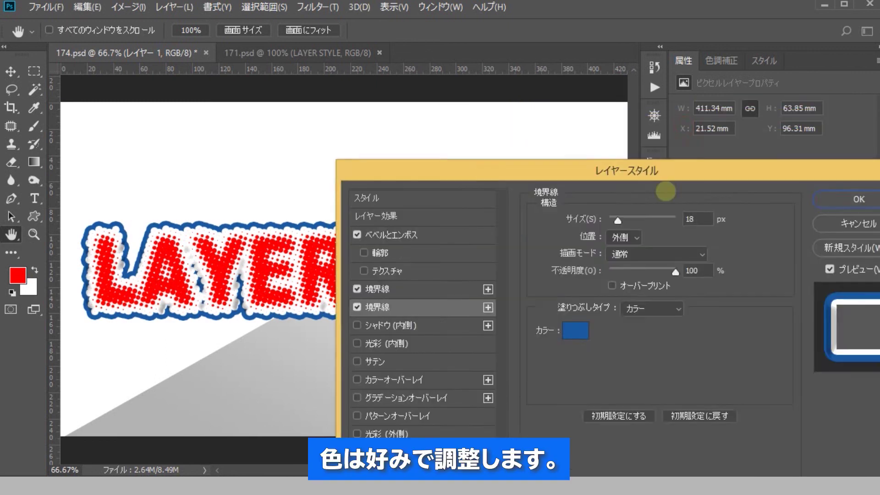
pyautogui.click(834, 201)
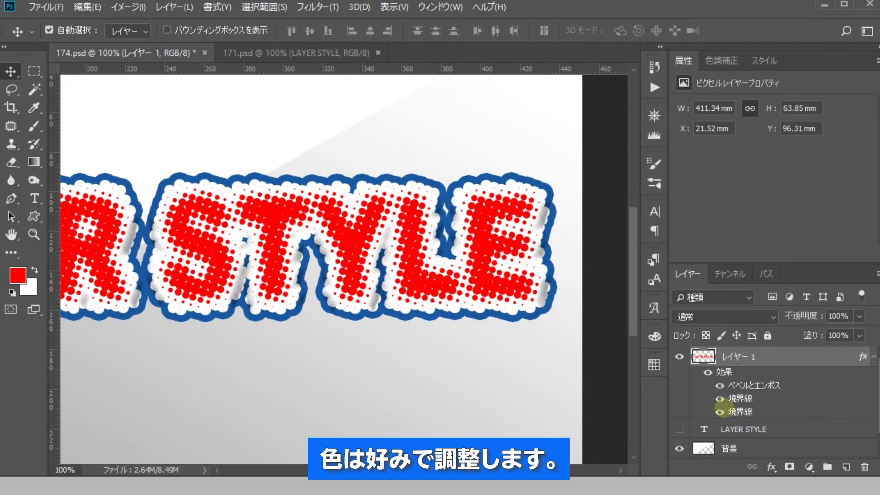
# Change the outer stroke colour to pure red, ff0000.
pyautogui.click(719, 412)
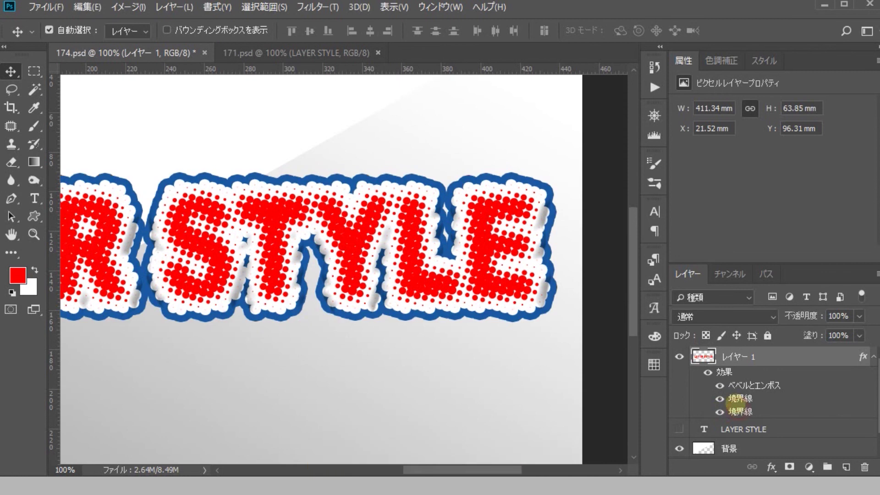
pyautogui.doubleClick(740, 411)
pyautogui.click(565, 330)
pyautogui.moveTo(578, 321)
pyautogui.mouseDown()
pyautogui.moveTo(529, 247)
pyautogui.moveTo(528, 324)
pyautogui.mouseUp()
pyautogui.click(674, 257)
pyautogui.click(621, 253)
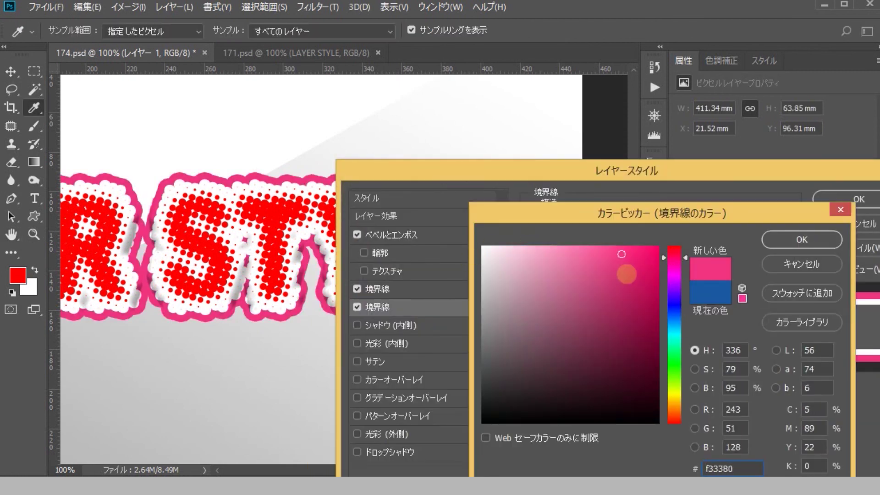
pyautogui.click(644, 302)
pyautogui.click(674, 248)
pyautogui.click(560, 295)
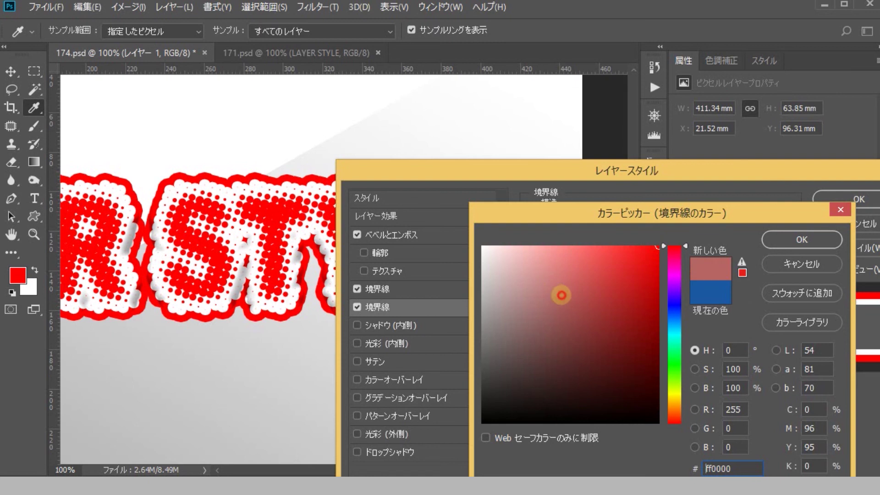